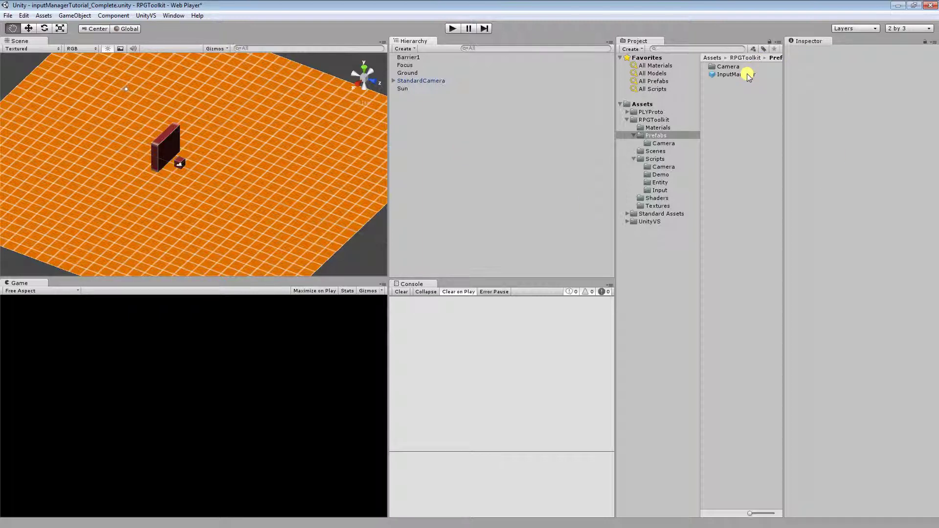
- Add the InputManager prefab to the scene, with Handle Middle Click enabled and Interactive Objects set to Everything
{"action": "left_click_drag", "start_coordinate": [746, 74], "coordinate": [435, 128]}
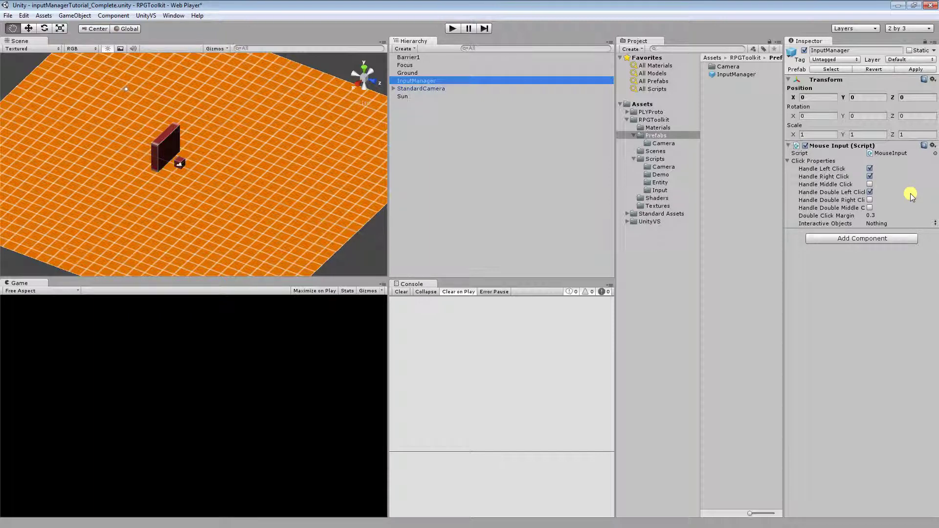
{"action": "left_click", "coordinate": [869, 184]}
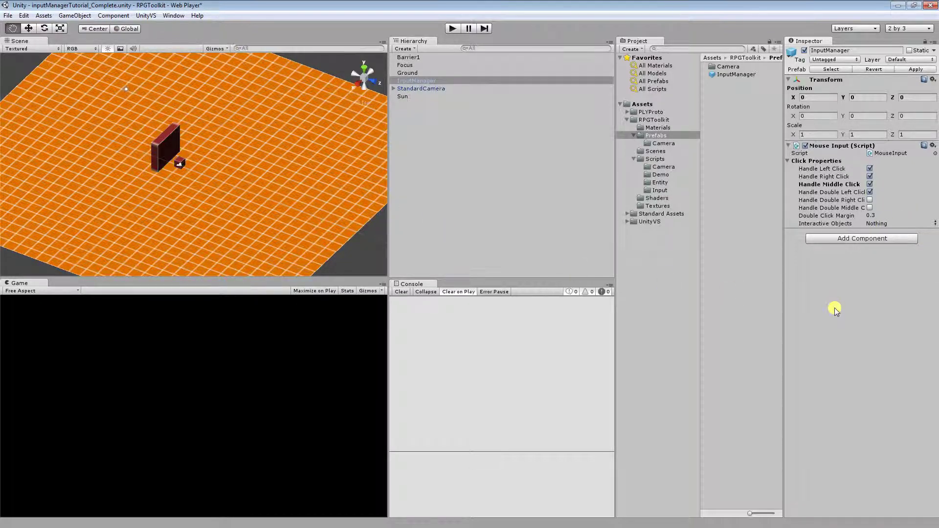
{"action": "left_click", "coordinate": [869, 224]}
{"action": "left_click", "coordinate": [884, 245]}
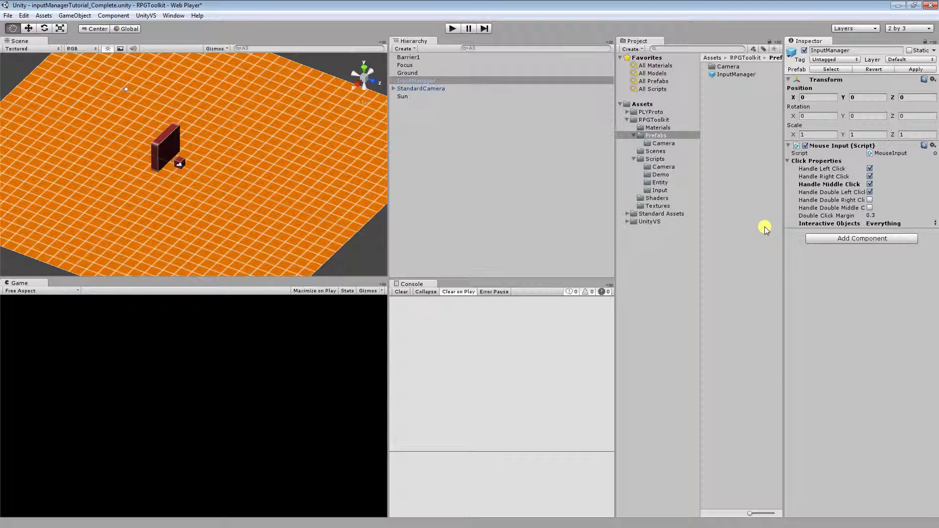
- Find the InputExampleListener script among the RPGToolkit demo scripts and switch to its code in Visual Studio
{"action": "left_click", "coordinate": [659, 190]}
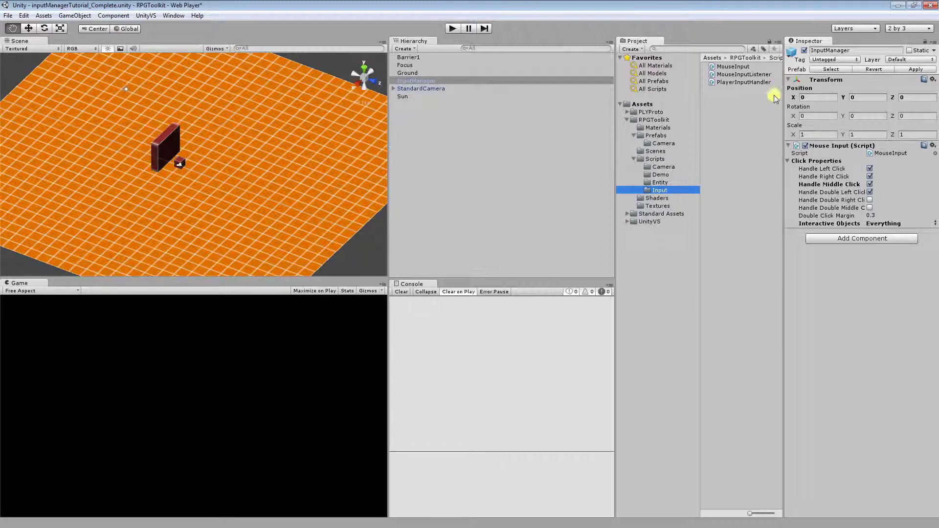
{"action": "left_click", "coordinate": [660, 175]}
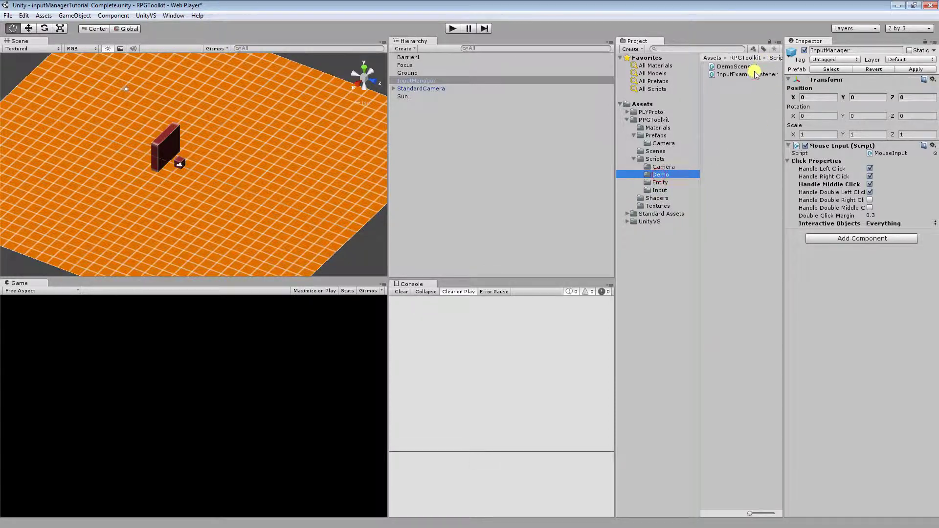
{"action": "left_click", "coordinate": [754, 74]}
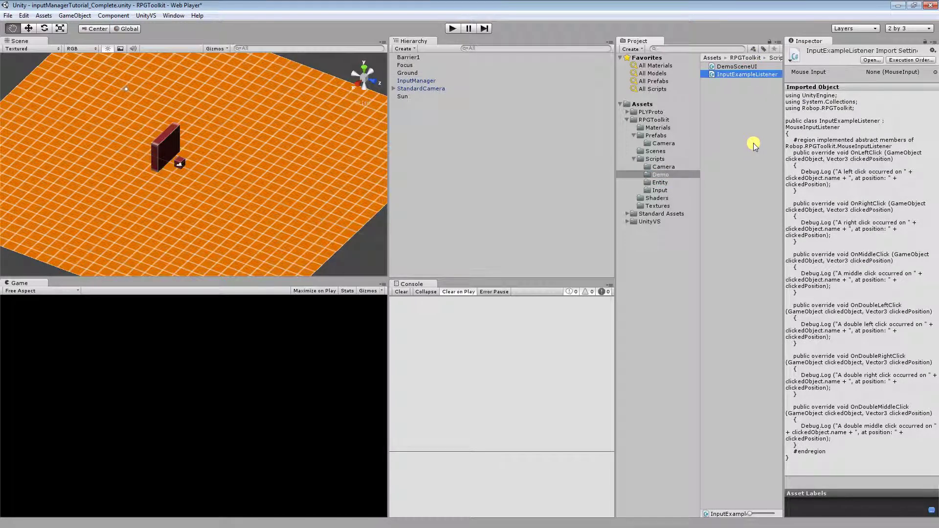
{"action": "key", "text": "alt+Tab"}
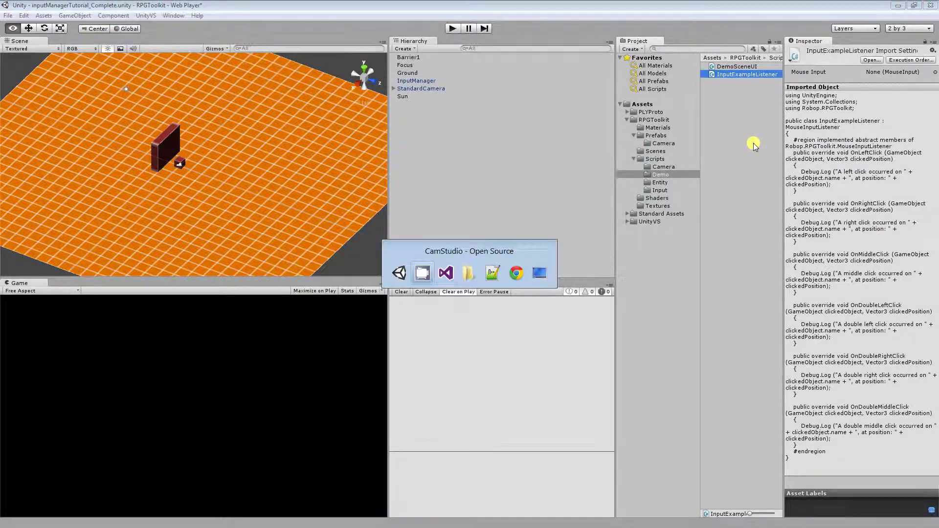
{"action": "key", "text": "alt+Tab"}
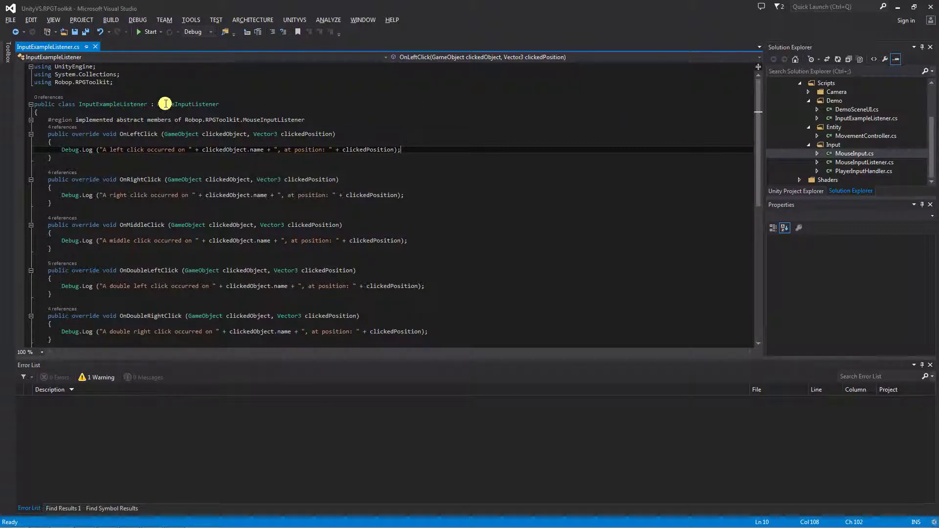
- Examine the MouseInputListener base class, the overridden mouse event methods and the Debug.Log line in OnLeftClick
{"action": "mouse_move", "coordinate": [159, 103]}
{"action": "left_click_drag", "start_coordinate": [157, 103], "coordinate": [235, 101]}
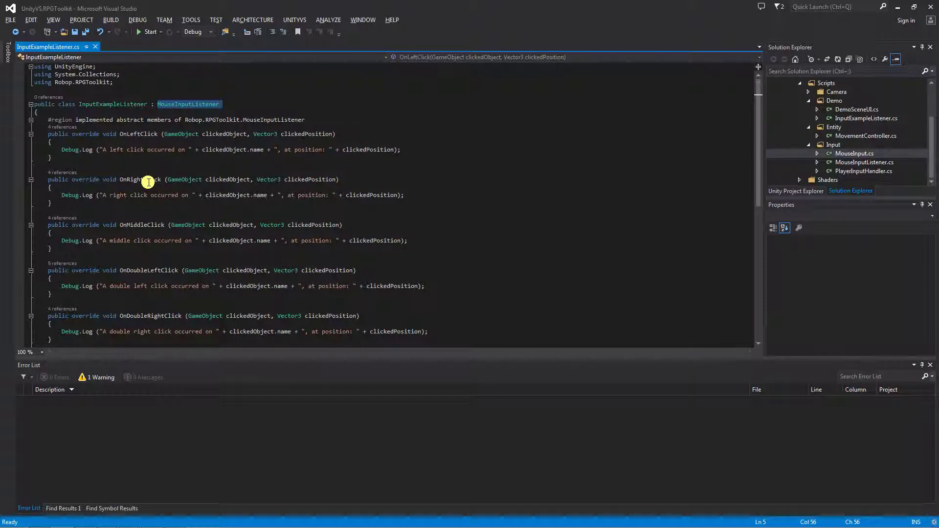
{"action": "scroll", "coordinate": [159, 223], "scroll_direction": "down", "scroll_amount": 2}
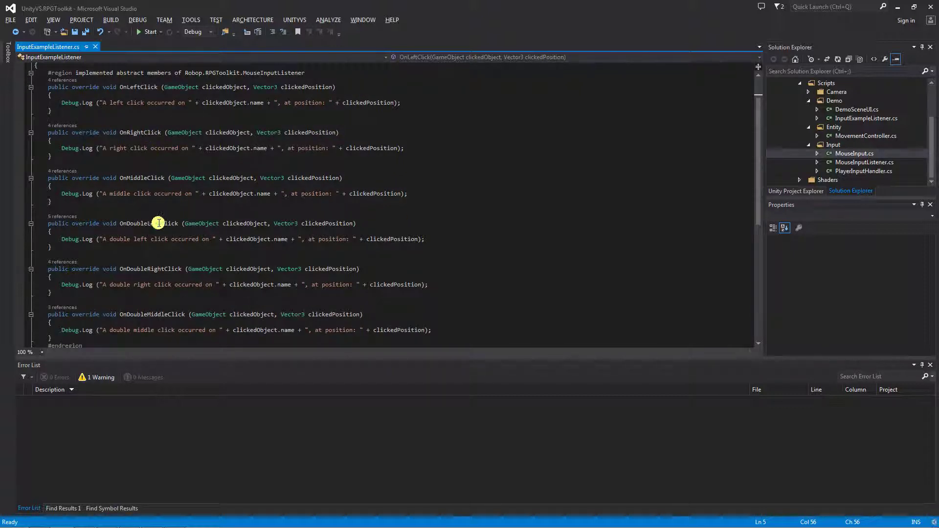
{"action": "scroll", "coordinate": [504, 199], "scroll_direction": "up", "scroll_amount": 2}
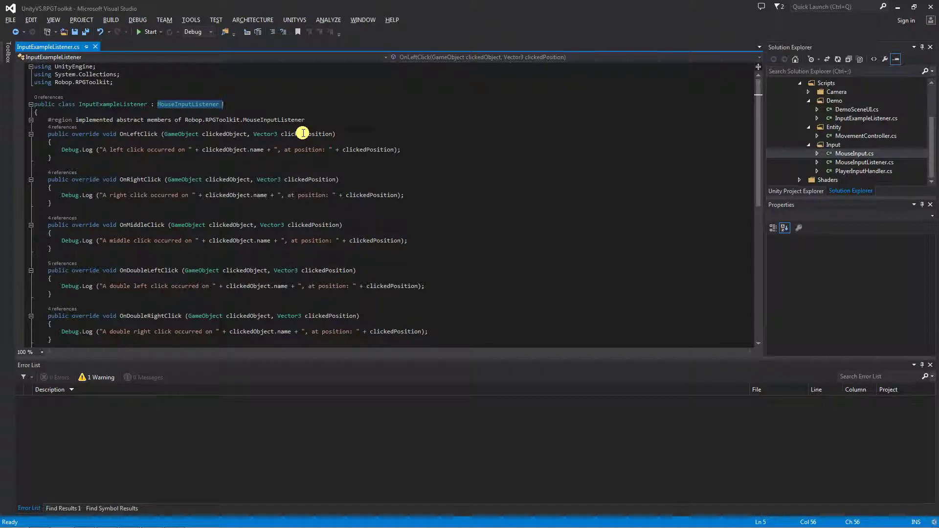
{"action": "left_click_drag", "start_coordinate": [425, 149], "coordinate": [406, 148]}
{"action": "left_click", "coordinate": [73, 151]}
{"action": "left_click", "coordinate": [411, 149]}
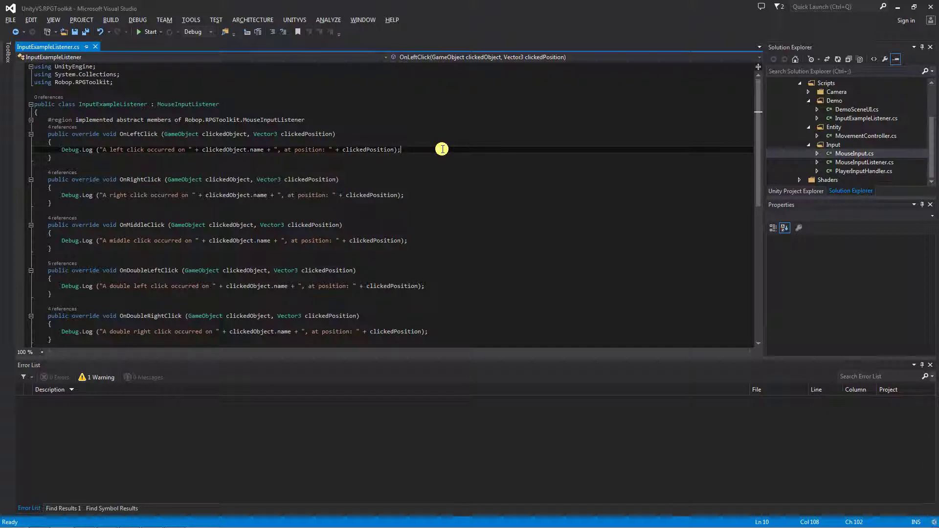
- Switch back to Unity and attach the InputExampleListener script to the InputManager object
{"action": "key", "text": "alt+Tab"}
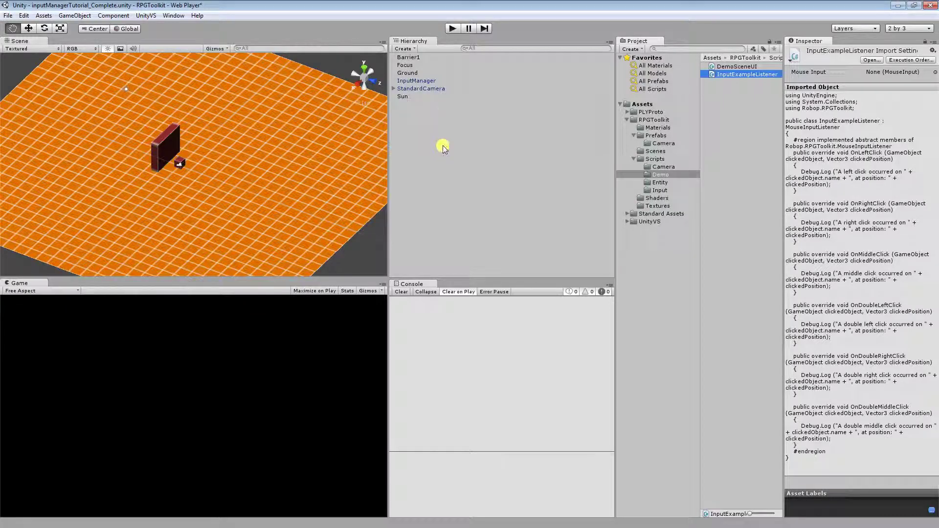
{"action": "left_click", "coordinate": [425, 81]}
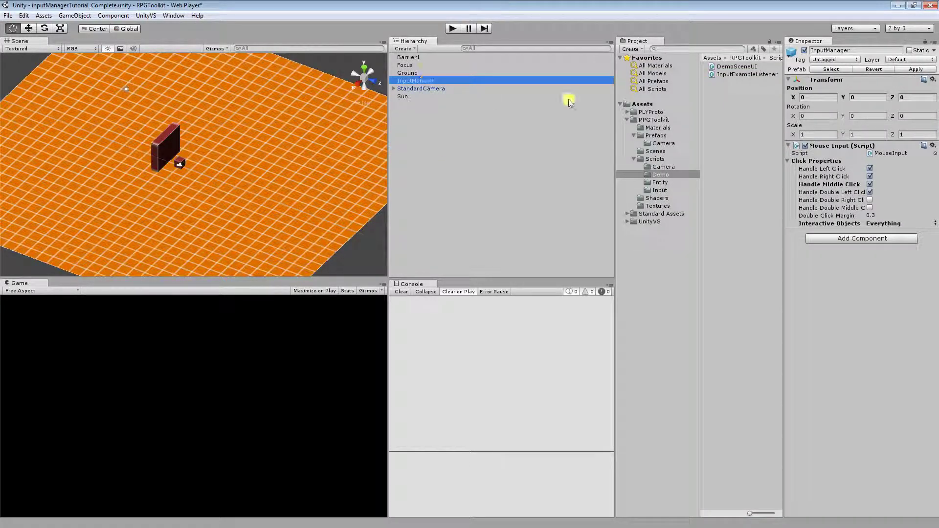
{"action": "left_click_drag", "start_coordinate": [754, 75], "coordinate": [876, 273]}
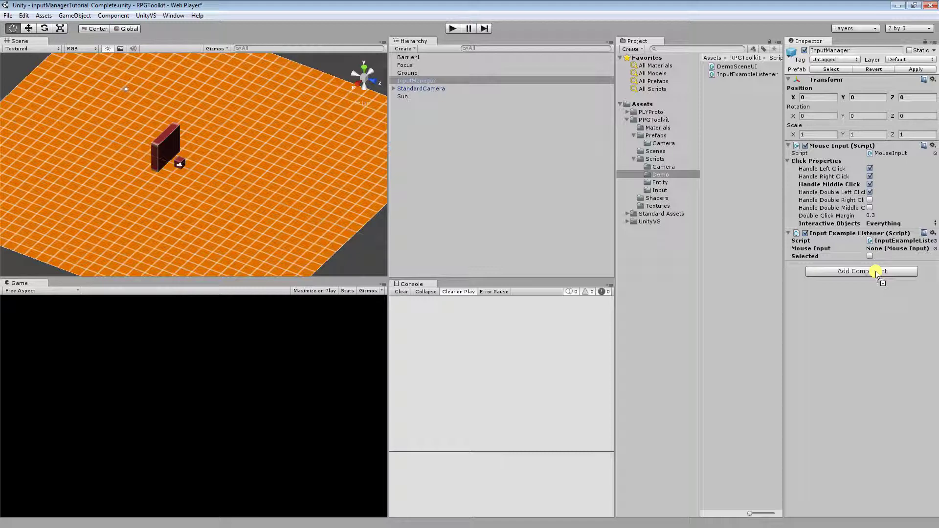
- Assign the InputManager object as the Input Example Listener's Mouse Input and enable its Selected option
{"action": "left_click", "coordinate": [661, 189]}
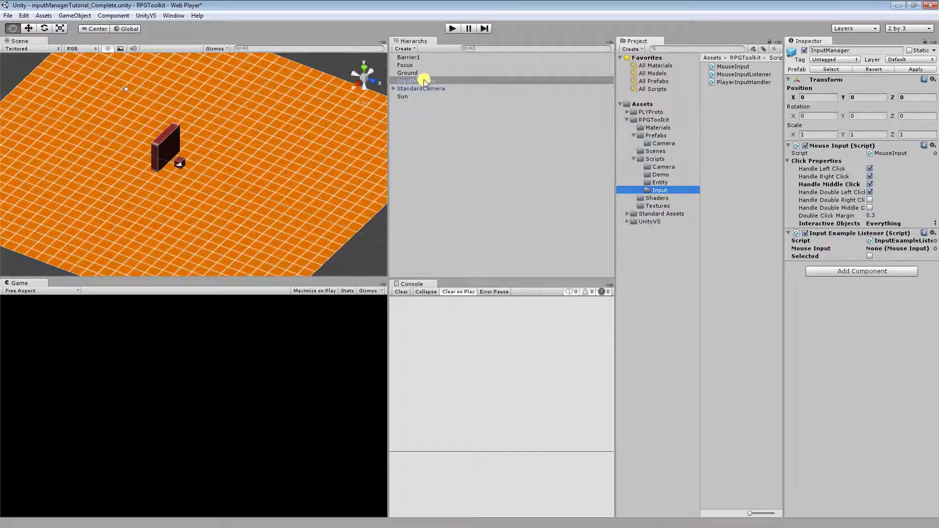
{"action": "left_click_drag", "start_coordinate": [419, 79], "coordinate": [883, 250]}
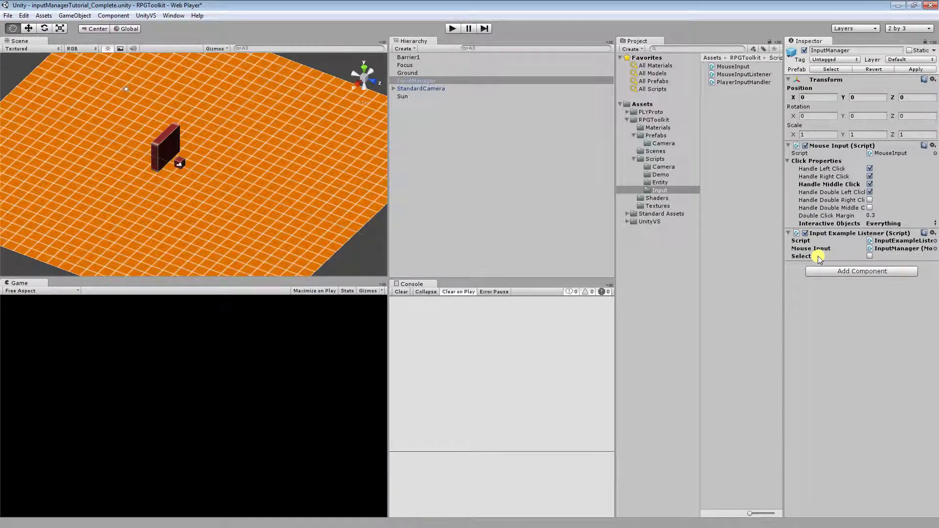
{"action": "left_click", "coordinate": [869, 256]}
- Run the scene and test left, right and double left mouse input on the barrier, the small focus cube and the ground
{"action": "left_click", "coordinate": [453, 28]}
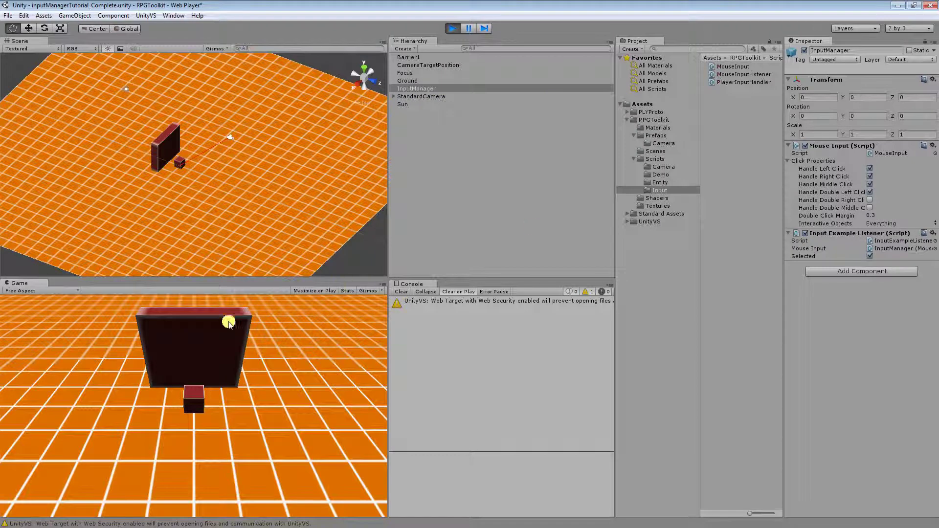
{"action": "left_click", "coordinate": [196, 342]}
{"action": "right_click", "coordinate": [196, 396]}
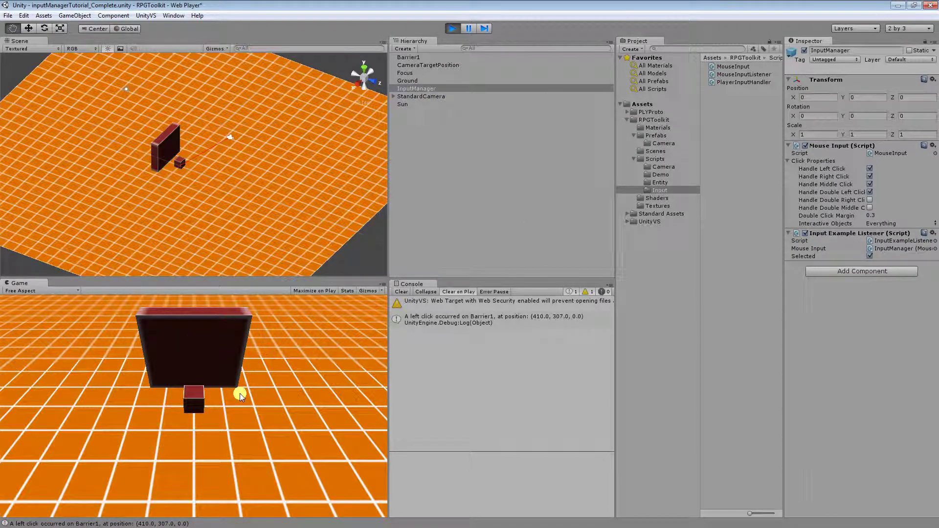
{"action": "double_click", "coordinate": [299, 386]}
{"action": "double_click", "coordinate": [93, 447]}
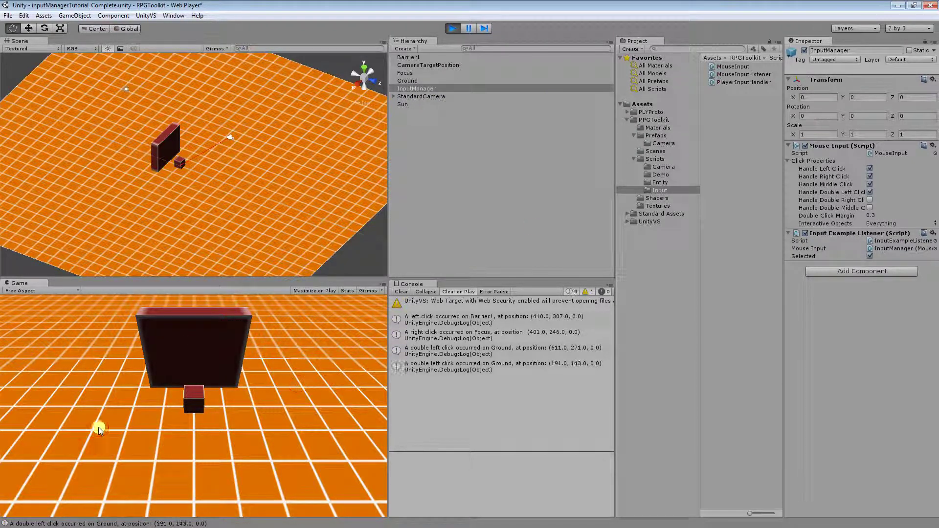
{"action": "left_click", "coordinate": [89, 398]}
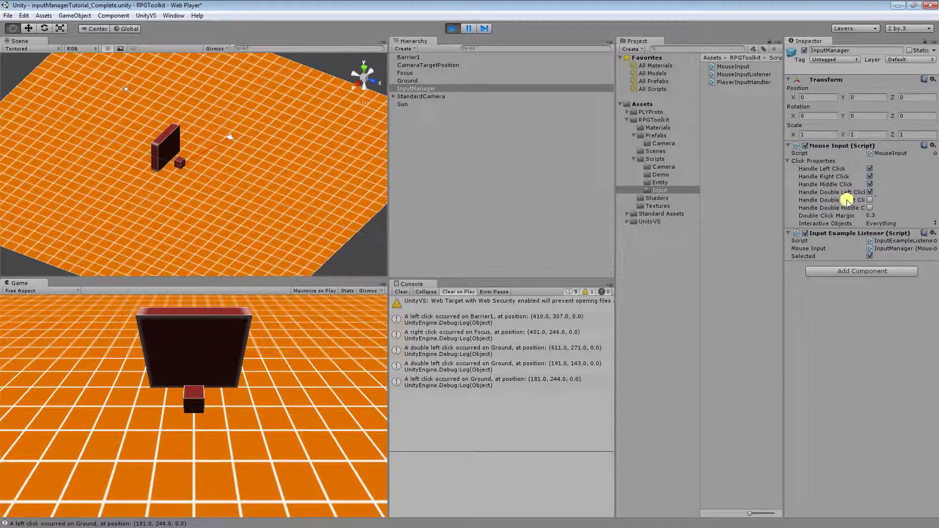
{"action": "right_click", "coordinate": [254, 432]}
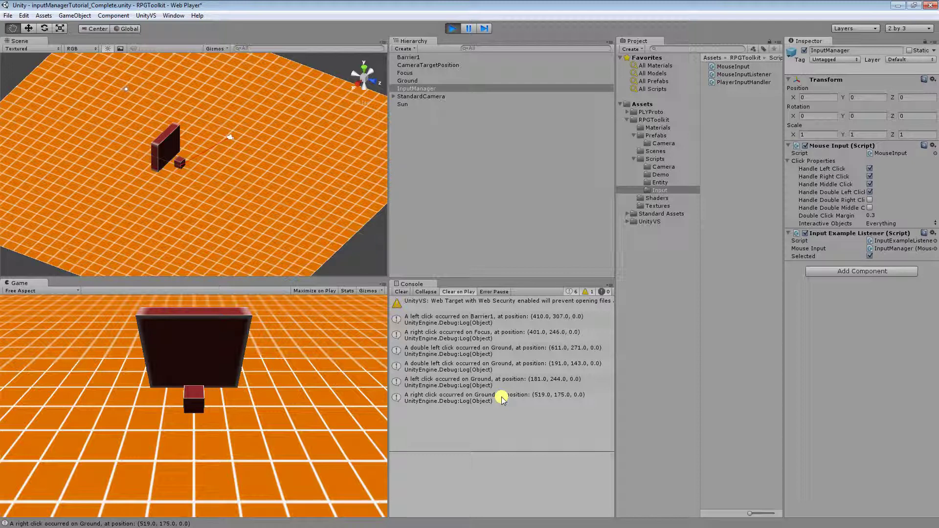
- Enable double right click handling on the running InputManager and test a double right click on the ground
{"action": "left_click", "coordinate": [869, 208]}
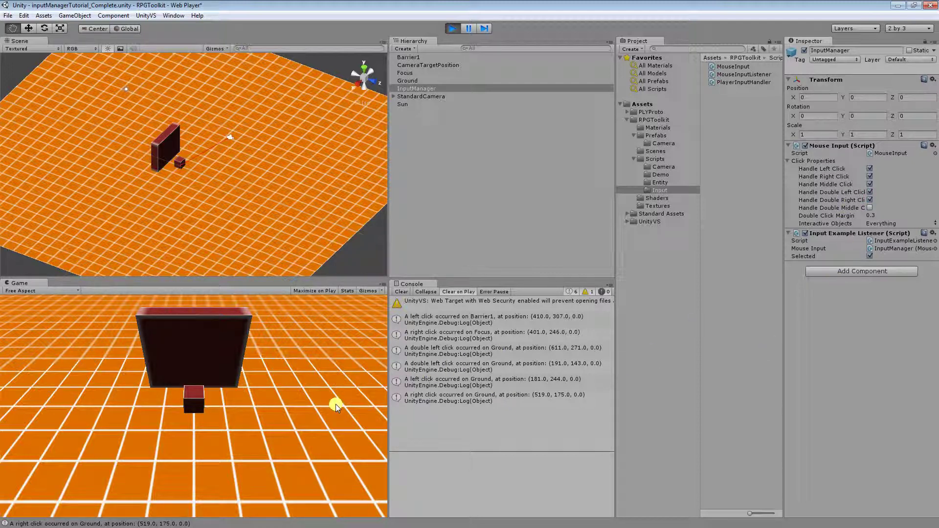
{"action": "right_click", "coordinate": [285, 429]}
{"action": "right_click", "coordinate": [286, 429]}
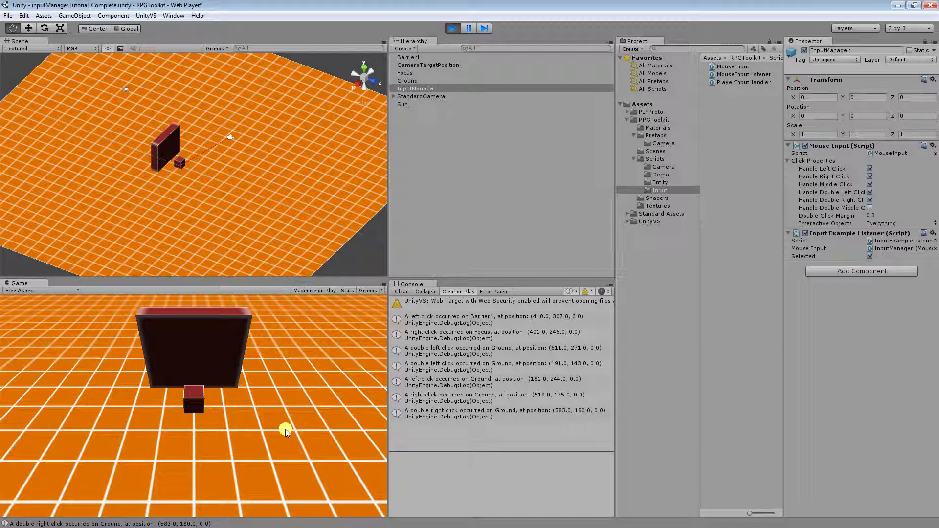